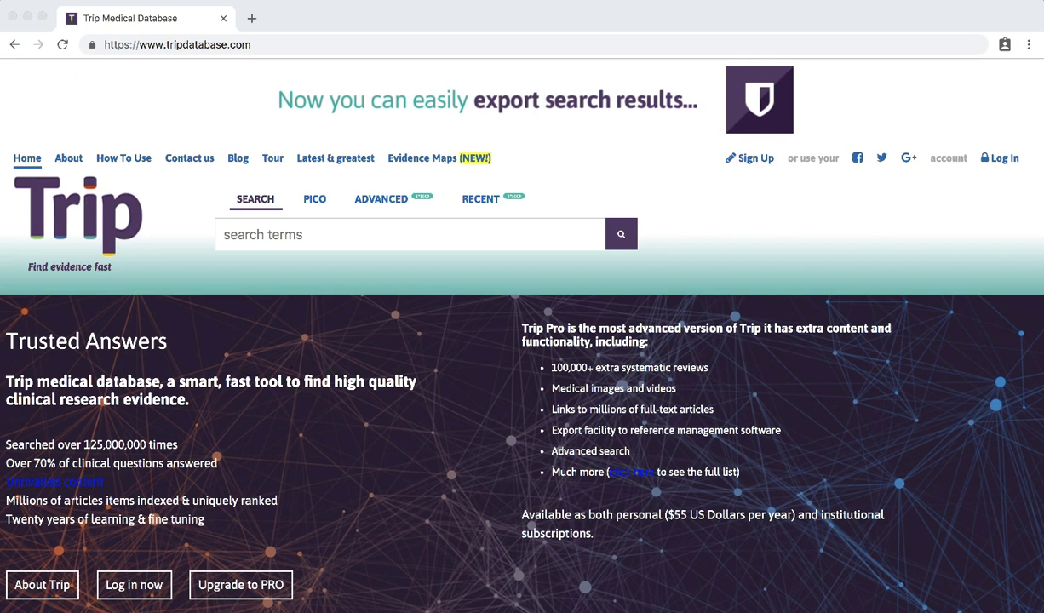
# - Search Trip for 'antidepressants AND hypertension', bringing up 3,083 results
pyautogui.click(298, 228)
pyautogui.write('antidep')
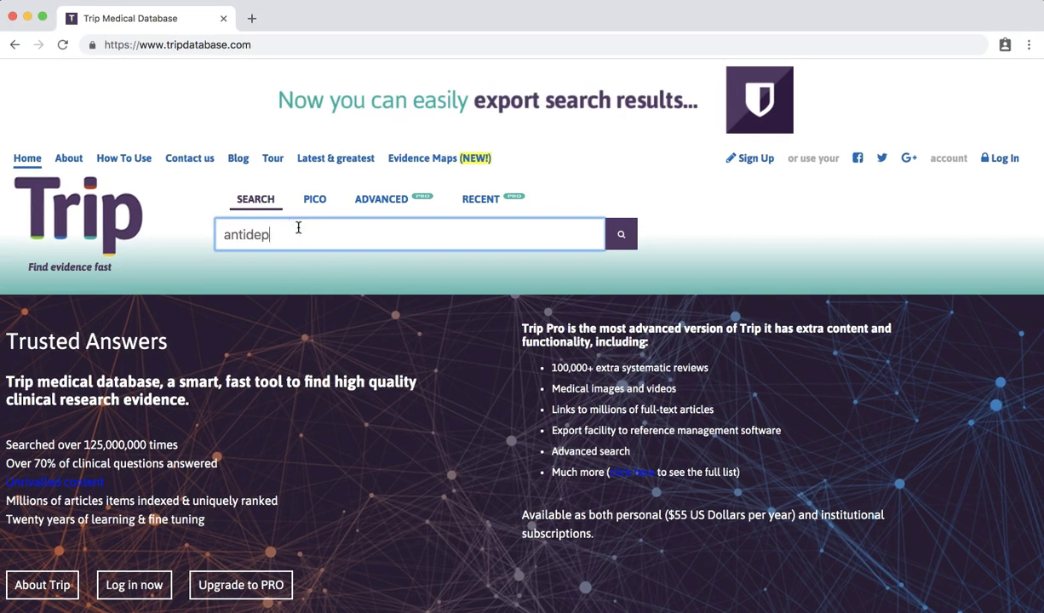
pyautogui.write('ressants AND')
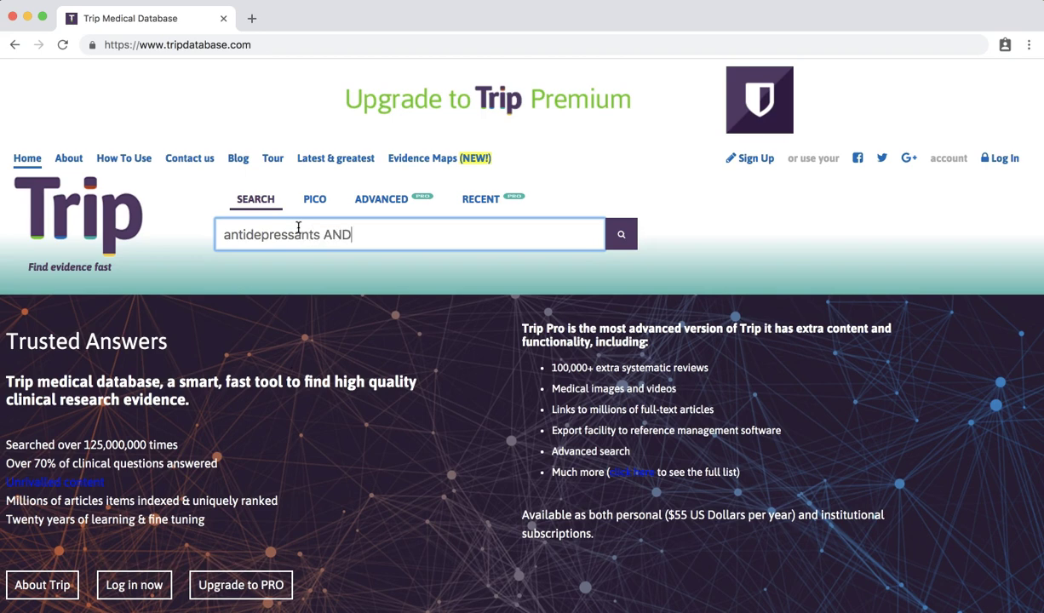
pyautogui.write(' hypertension')
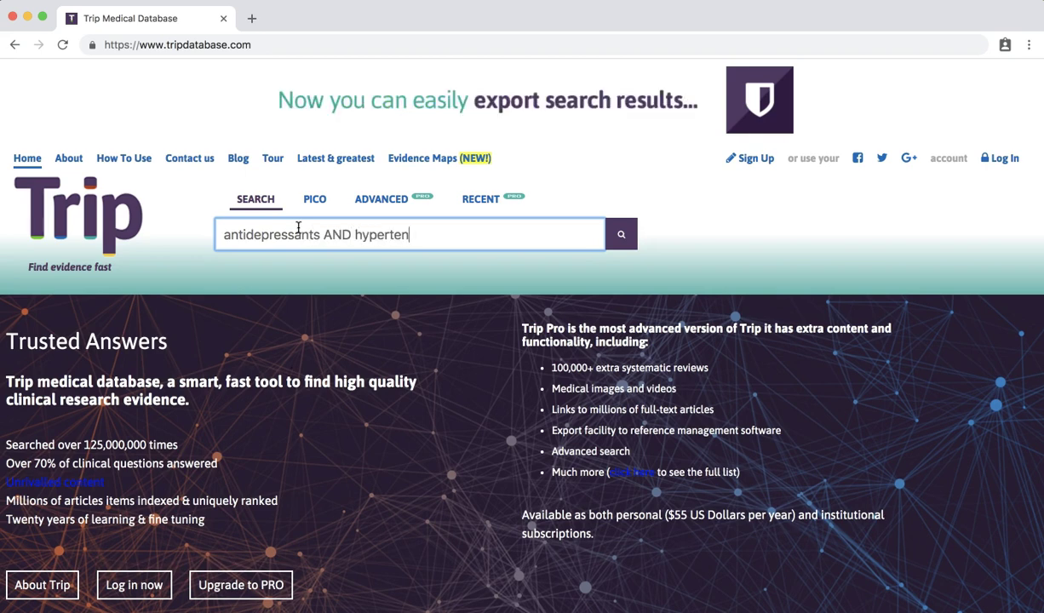
pyautogui.press('Return')
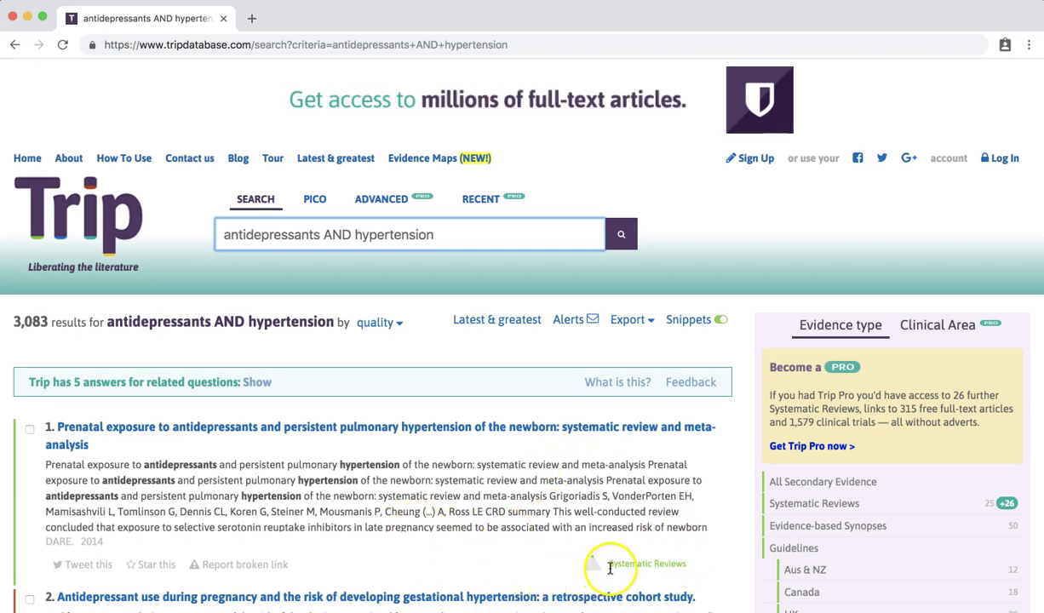
pyautogui.moveTo(609, 564); pyautogui.dragTo(687, 564)
pyautogui.scroll(-3, 663, 486)
pyautogui.click(609, 458)
pyautogui.moveTo(608, 458); pyautogui.dragTo(683, 456)
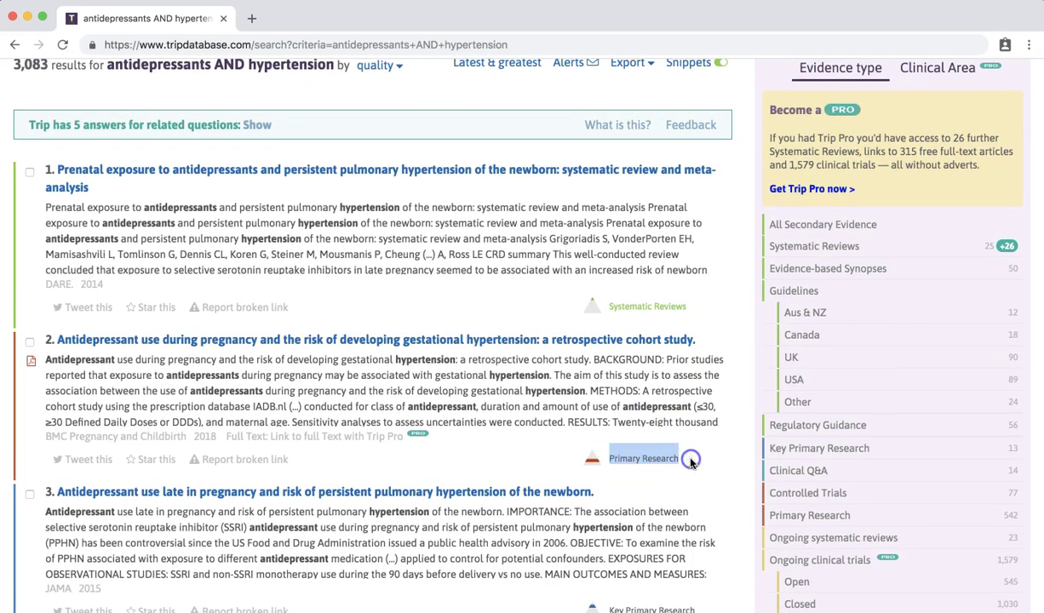
pyautogui.click(694, 452)
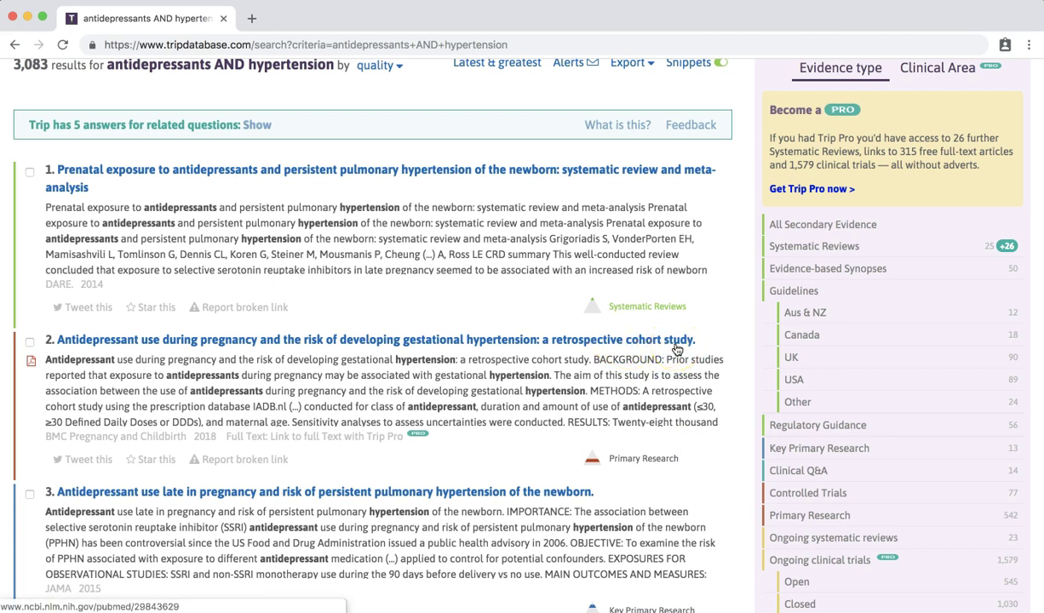
pyautogui.scroll(1, 820, 280)
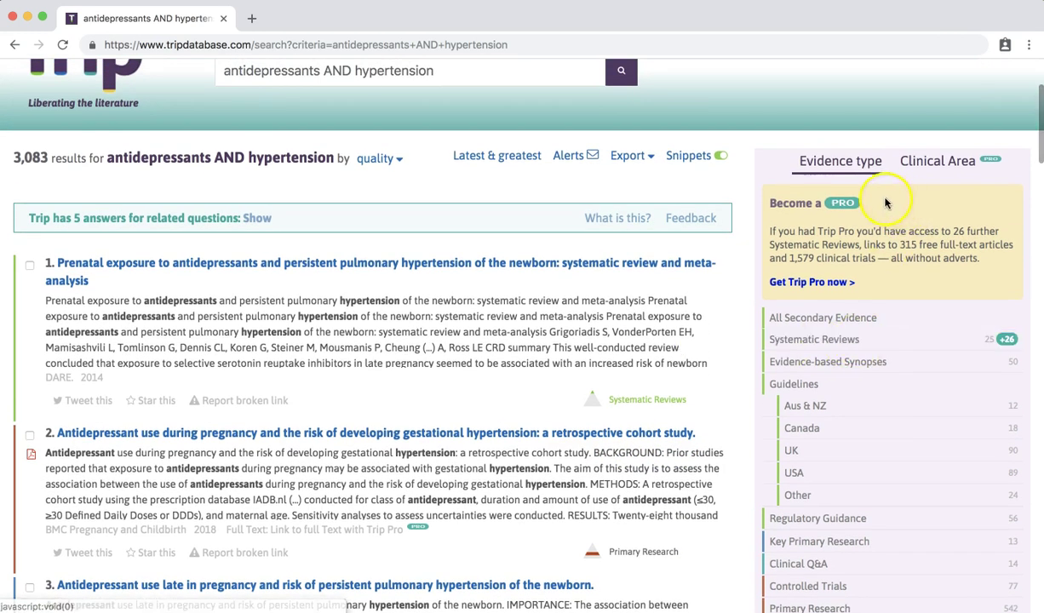
pyautogui.scroll(-1, 750, 353)
pyautogui.click(750, 354)
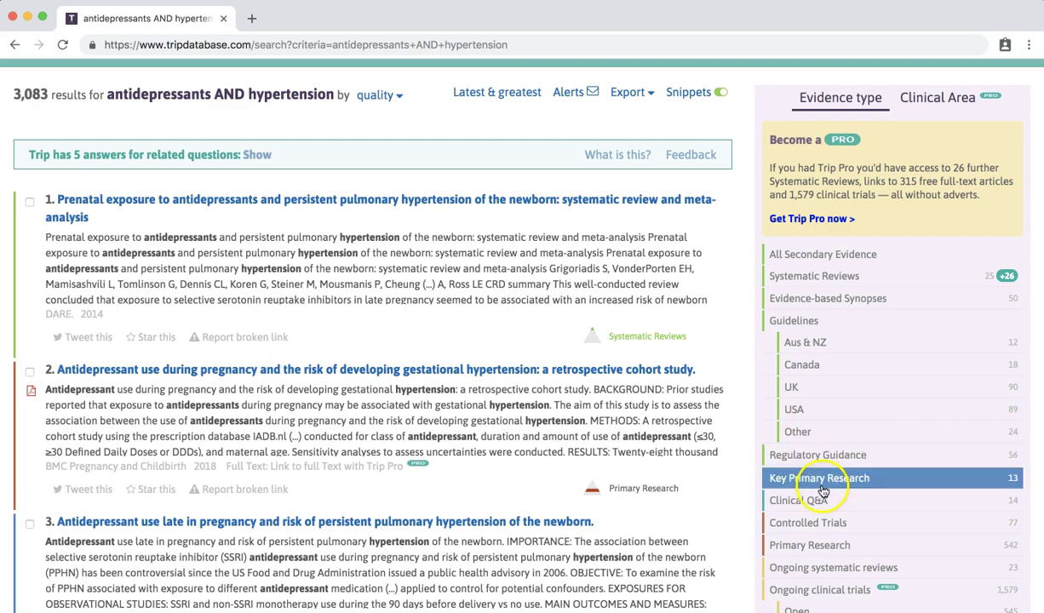
# - Filter the results to Controlled Trials, leaving 77, and scroll through them
pyautogui.click(809, 523)
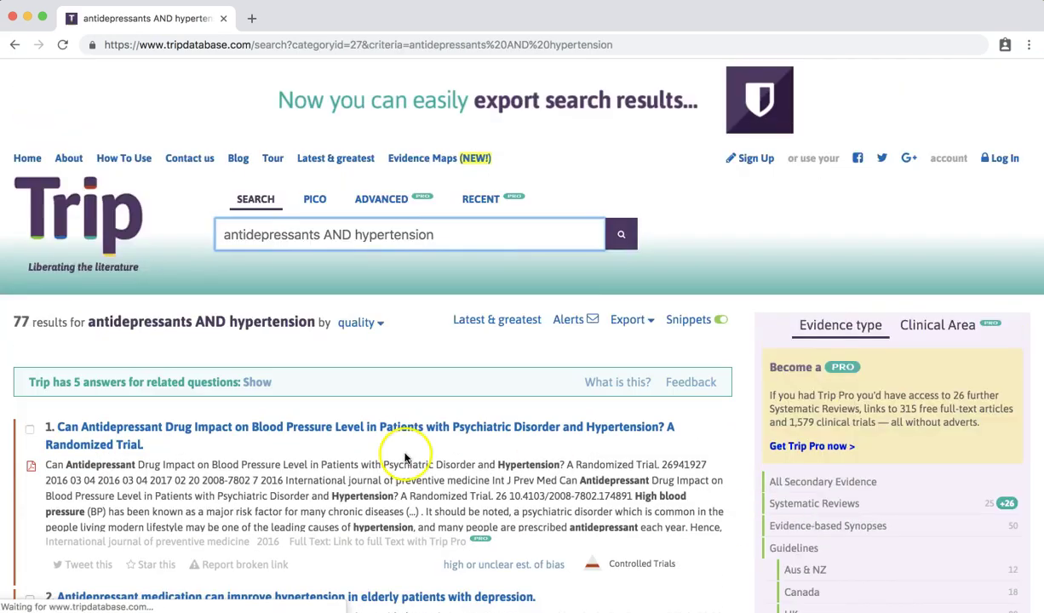
pyautogui.scroll(-5, 284, 357)
pyautogui.scroll(-7, 291, 363)
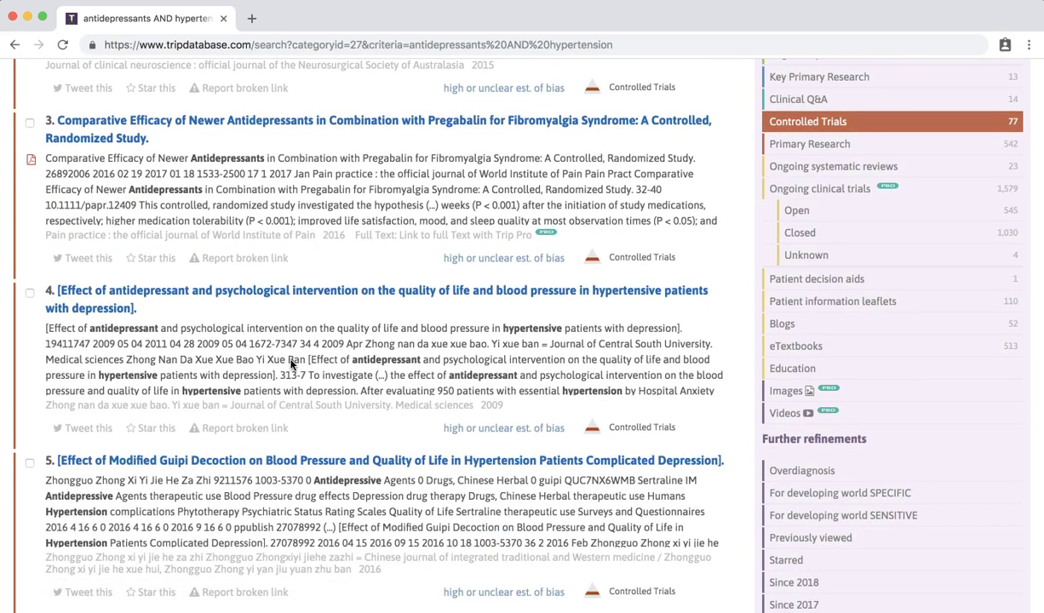
pyautogui.scroll(-4, 860, 438)
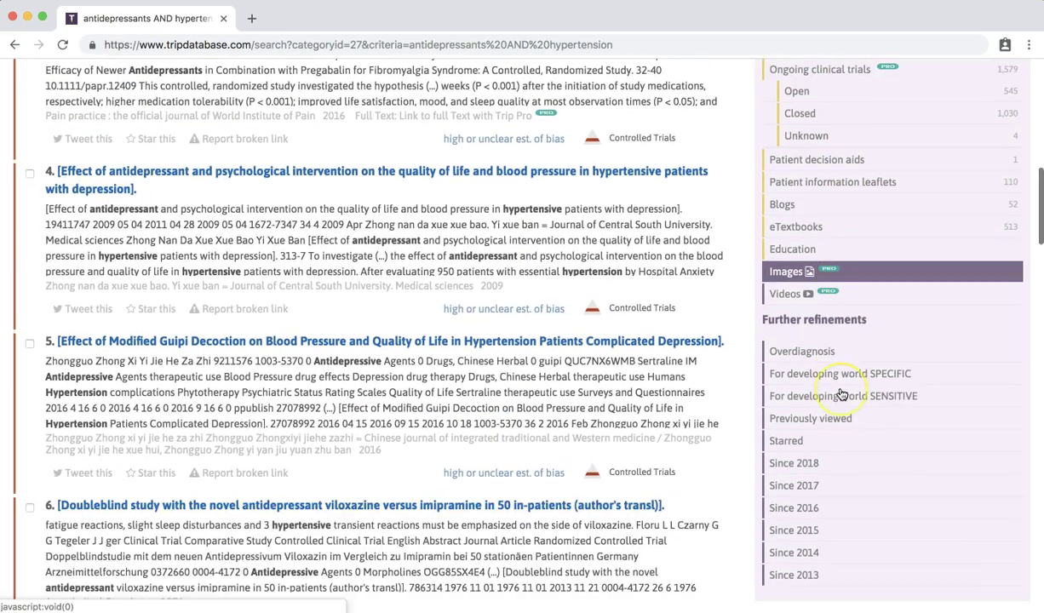
pyautogui.scroll(-1, 841, 395)
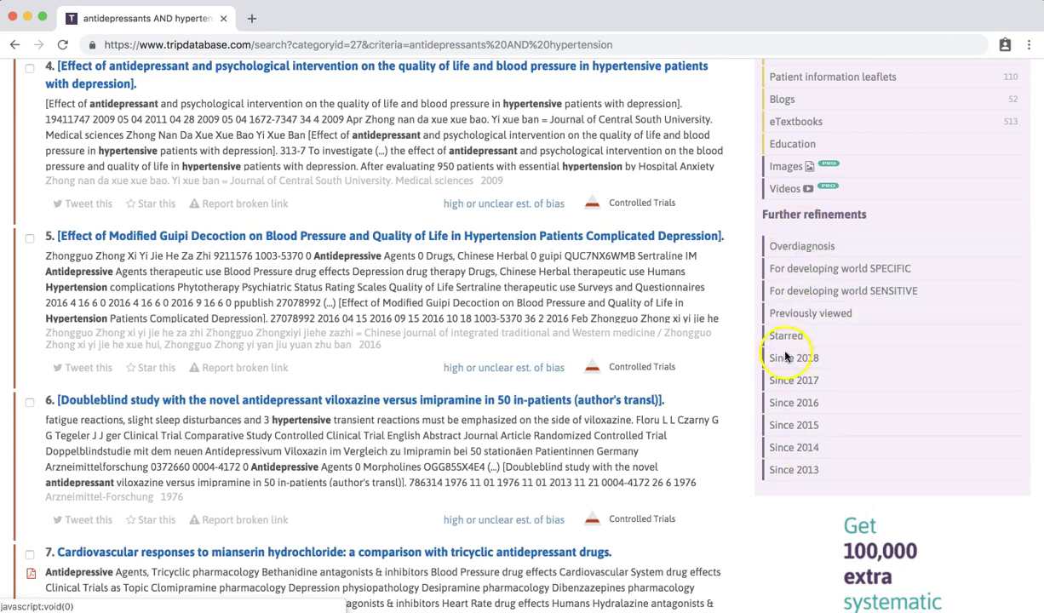
# - Restrict the controlled trials to those since 2014 (17 results) and bring up the PICO form
pyautogui.click(793, 447)
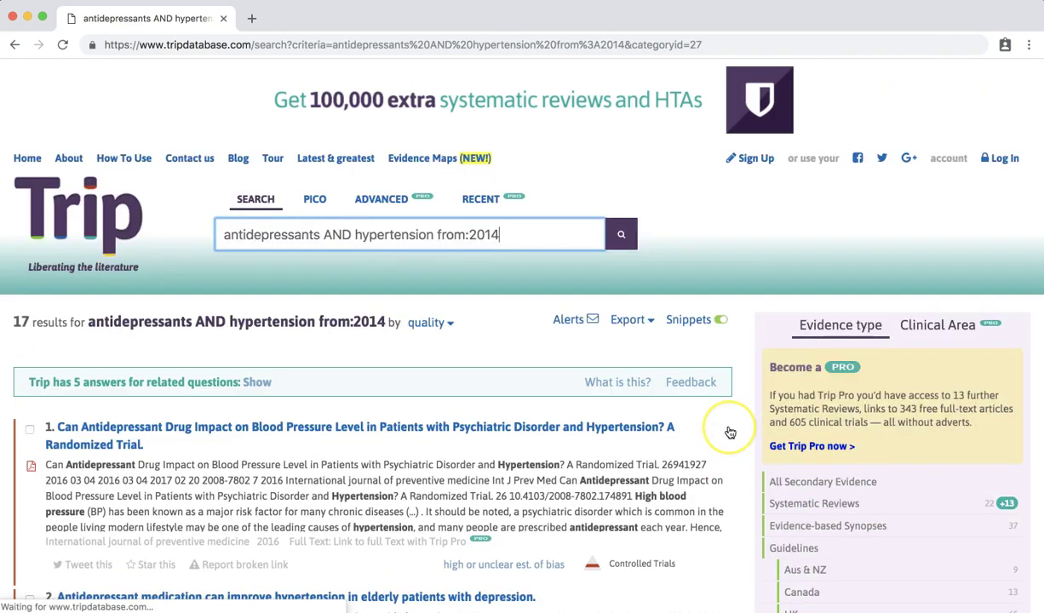
pyautogui.click(664, 372)
pyautogui.click(516, 383)
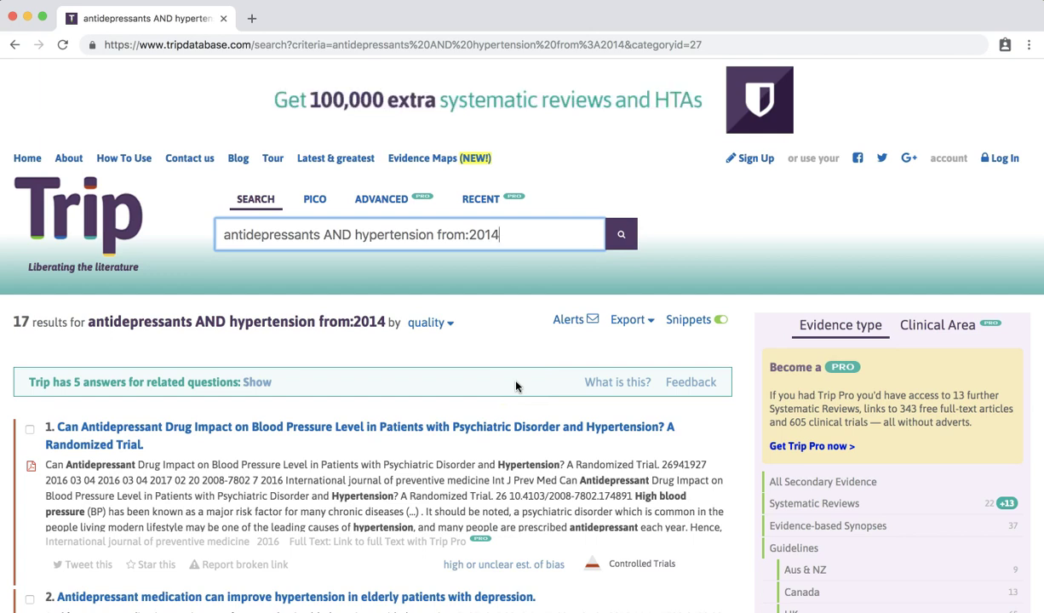
pyautogui.click(399, 113)
pyautogui.click(315, 199)
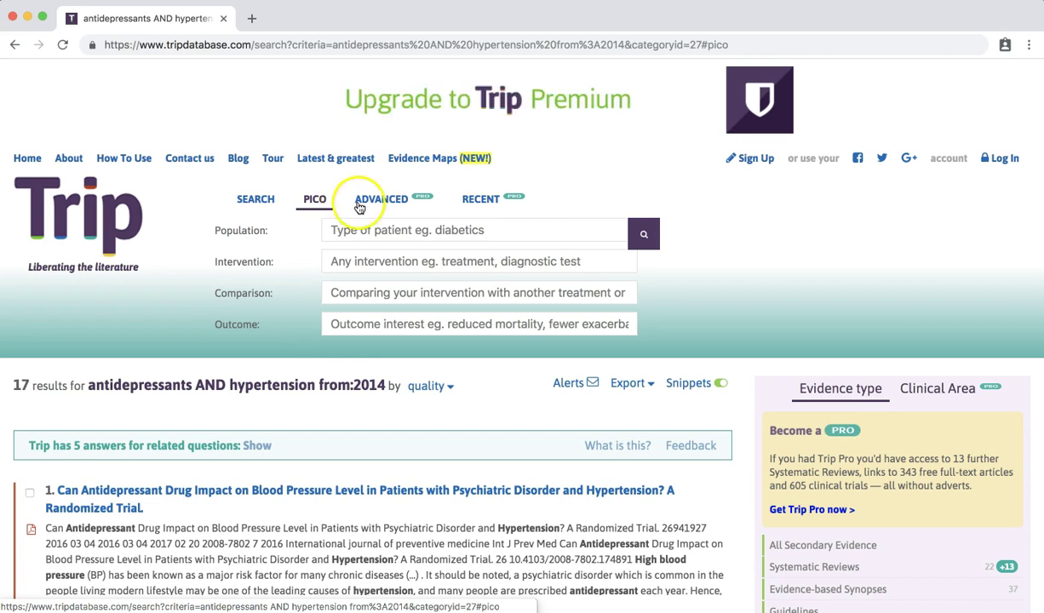
# - Run a PICO search: Population 'depression', Intervention 'alternative therapies', Comparison 'pharmacologic treatment'
pyautogui.click(377, 230)
pyautogui.write('depression')
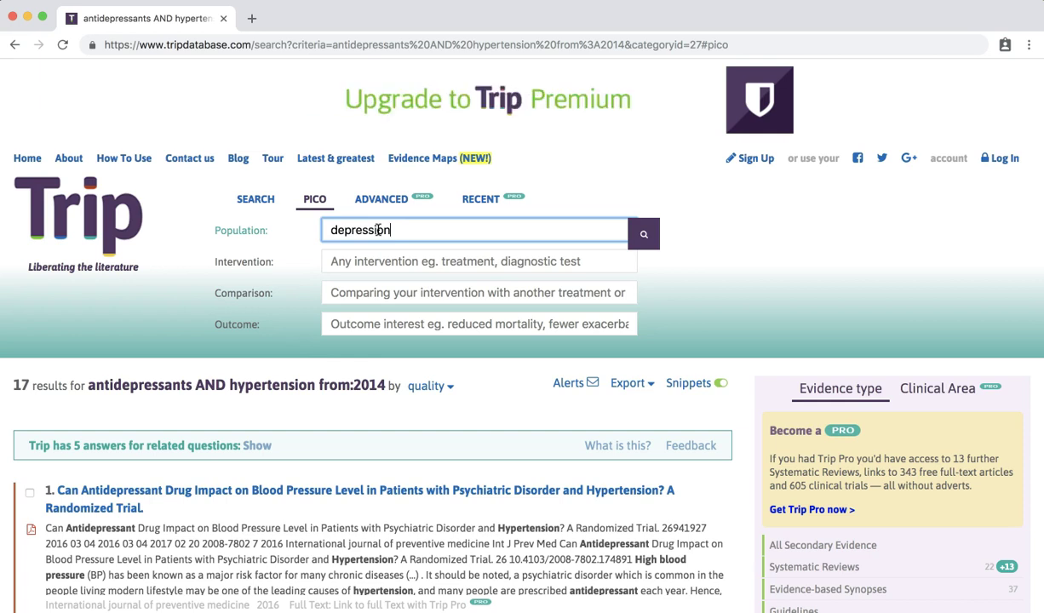
pyautogui.click(368, 261)
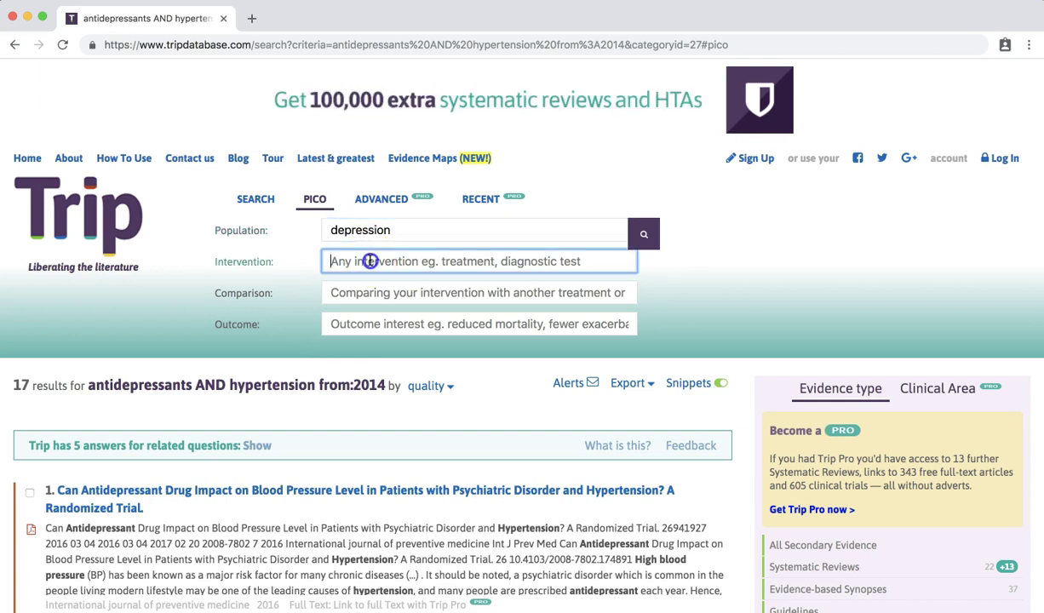
pyautogui.write('altern')
pyautogui.write('ive therpa')
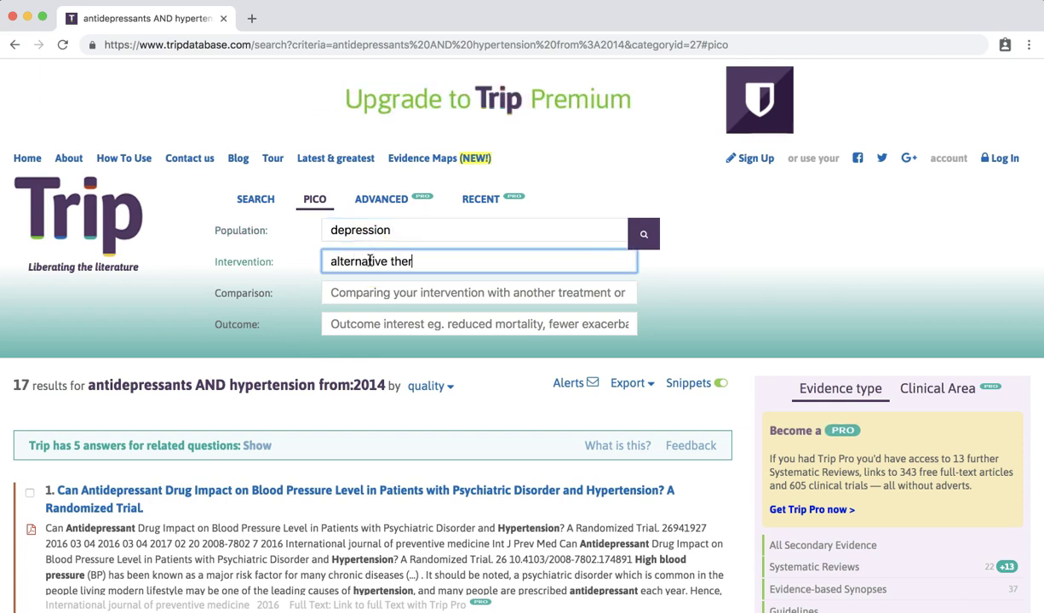
pyautogui.press('BackSpace')
pyautogui.press('BackSpace')
pyautogui.write('apies')
pyautogui.click(372, 292)
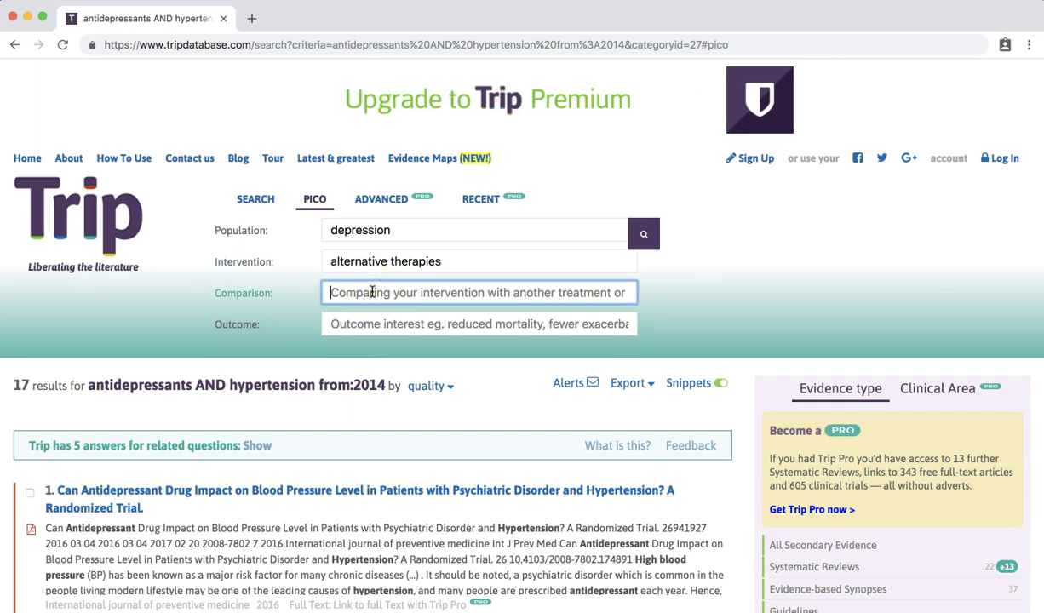
pyautogui.write('pharmacol')
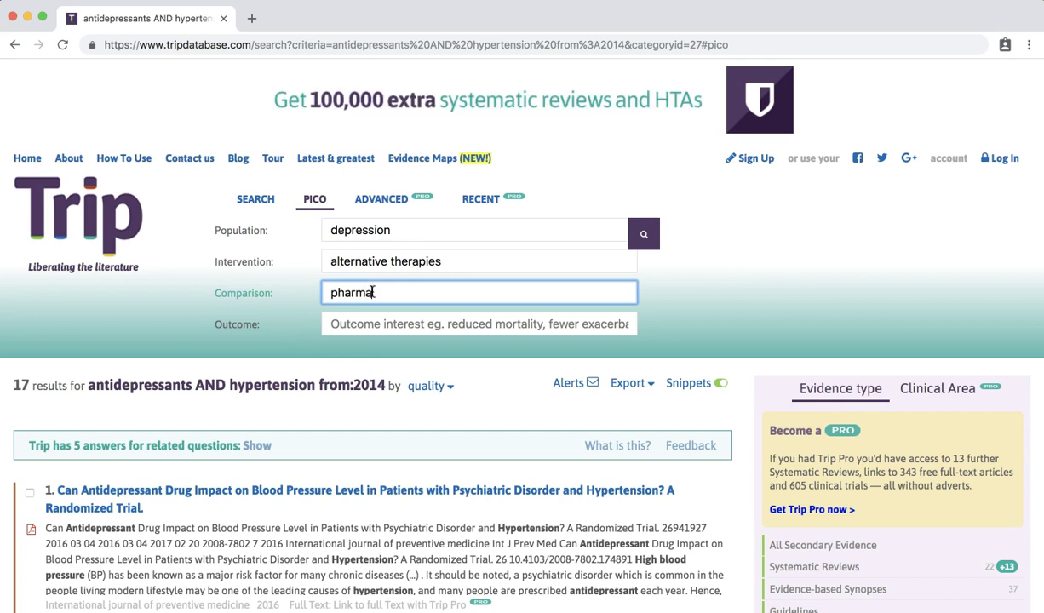
pyautogui.write('ogic treatment')
pyautogui.press('Return')
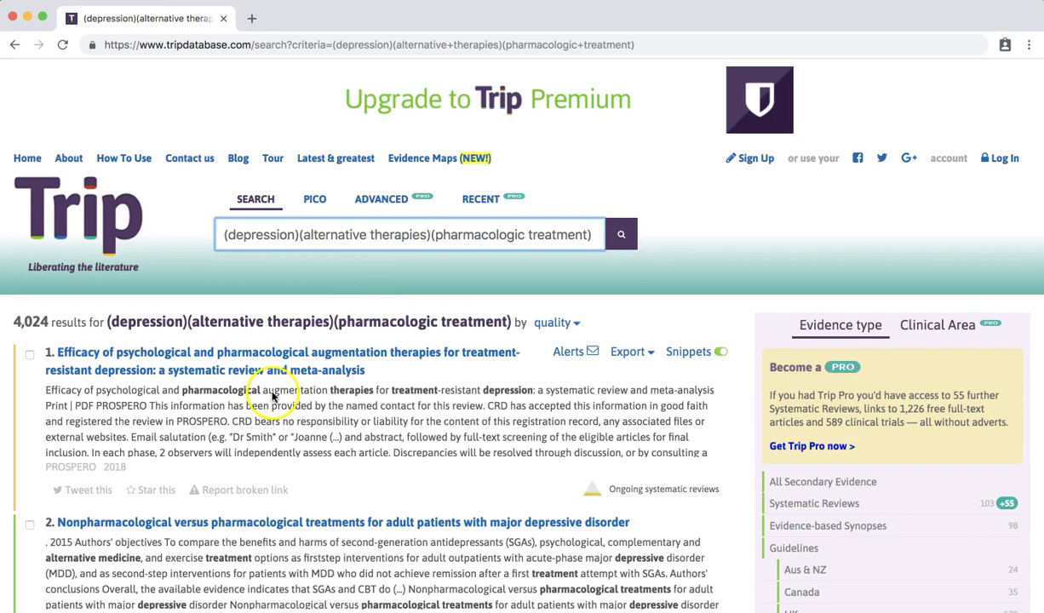
pyautogui.scroll(-5, 274, 395)
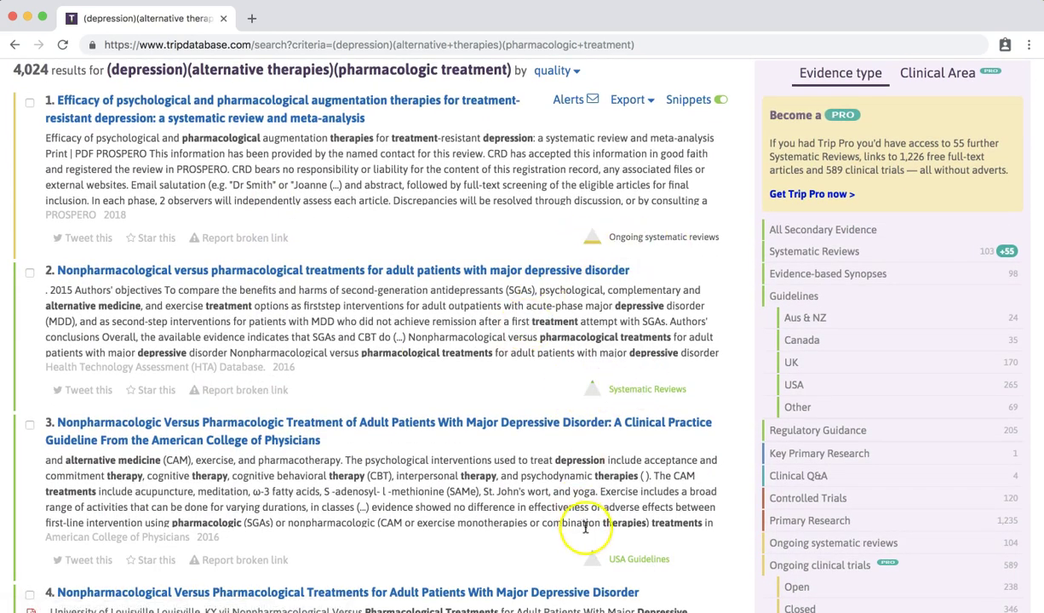
pyautogui.scroll(4, 460, 502)
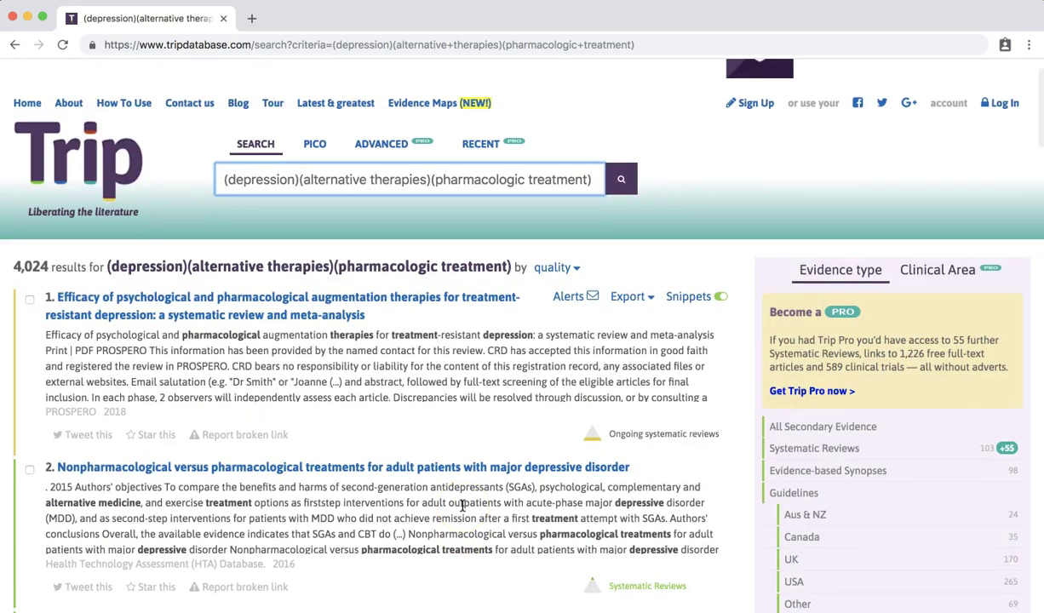
pyautogui.click(576, 268)
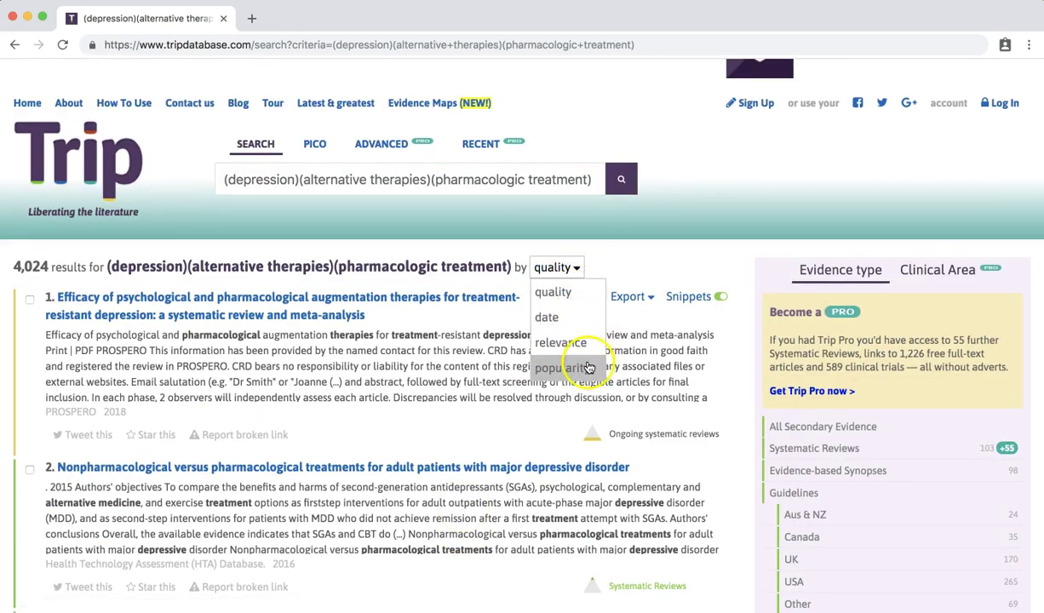
pyautogui.click(566, 317)
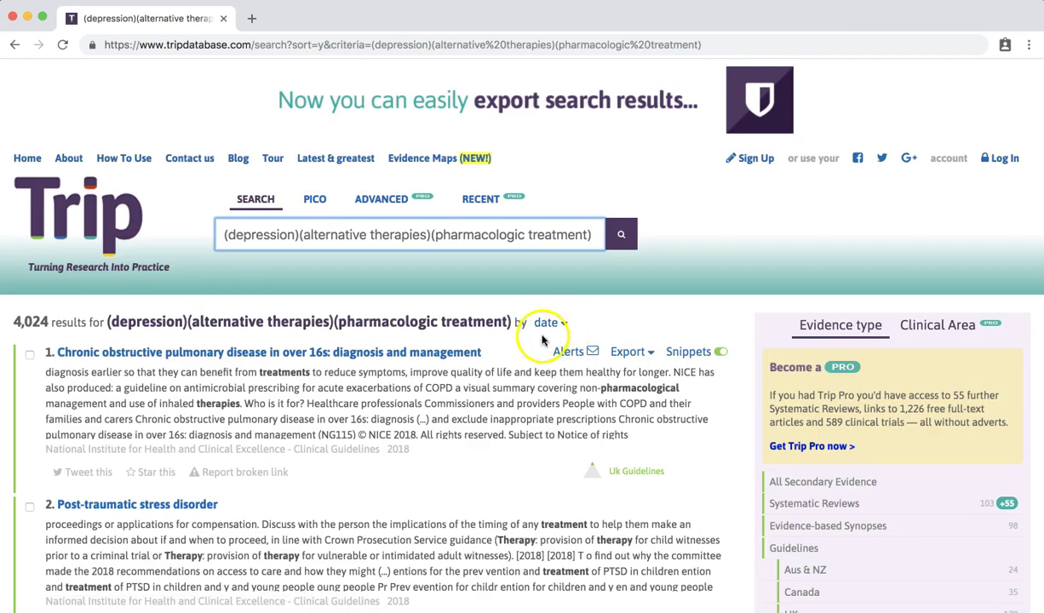
pyautogui.scroll(-3, 492, 494)
pyautogui.tripleClick(582, 352)
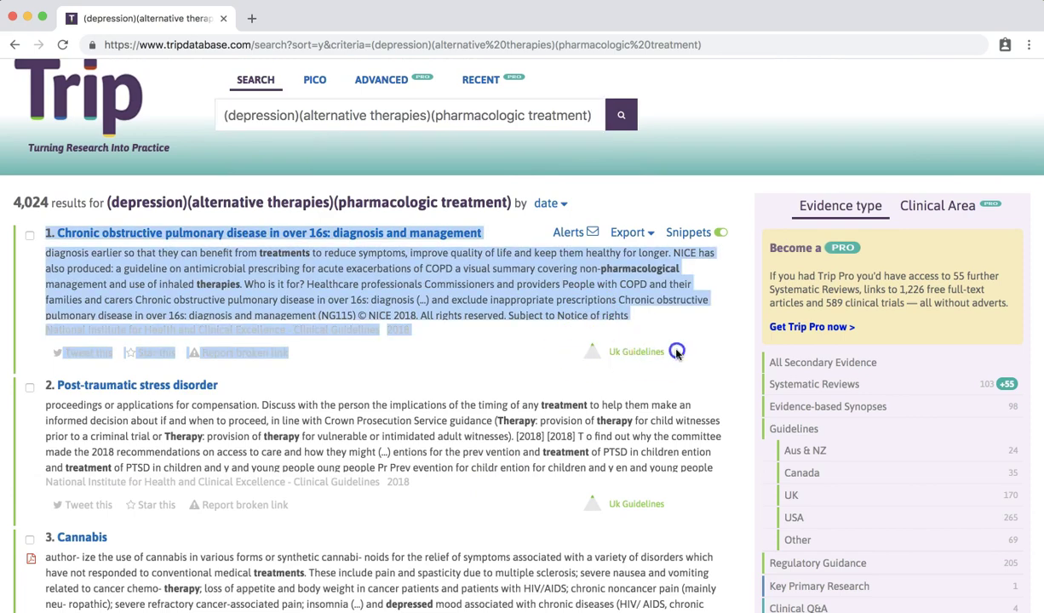
pyautogui.click(584, 358)
pyautogui.scroll(-2, 611, 437)
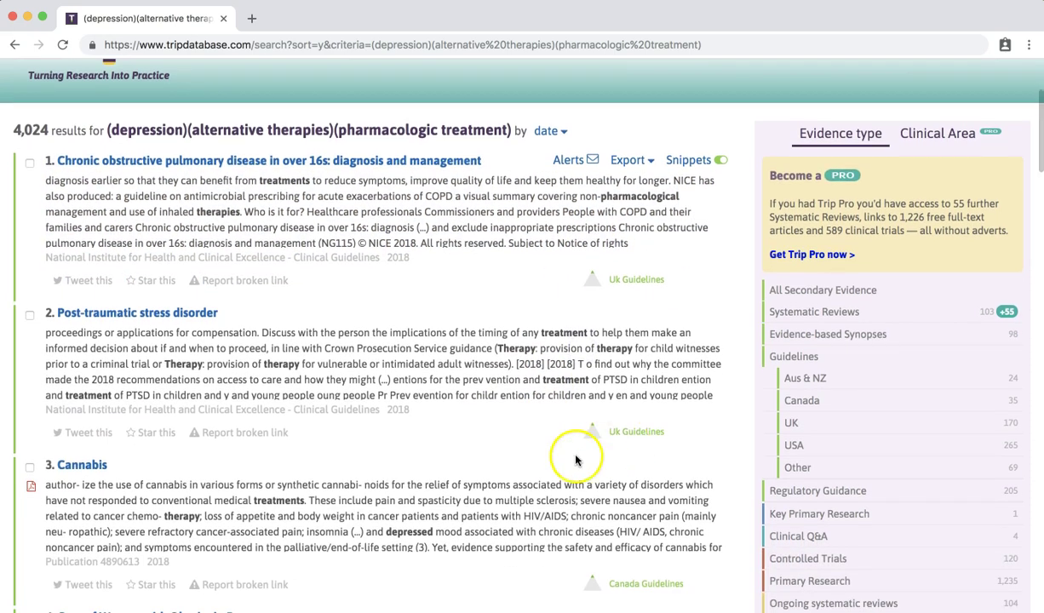
pyautogui.scroll(-2, 576, 459)
pyautogui.scroll(-3, 587, 485)
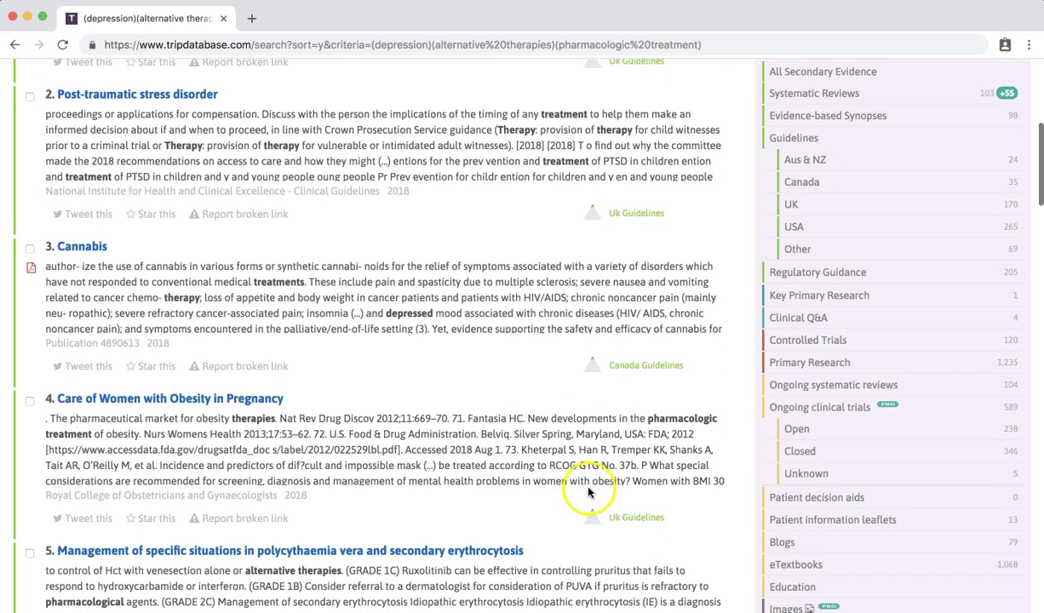
pyautogui.scroll(10, 645, 521)
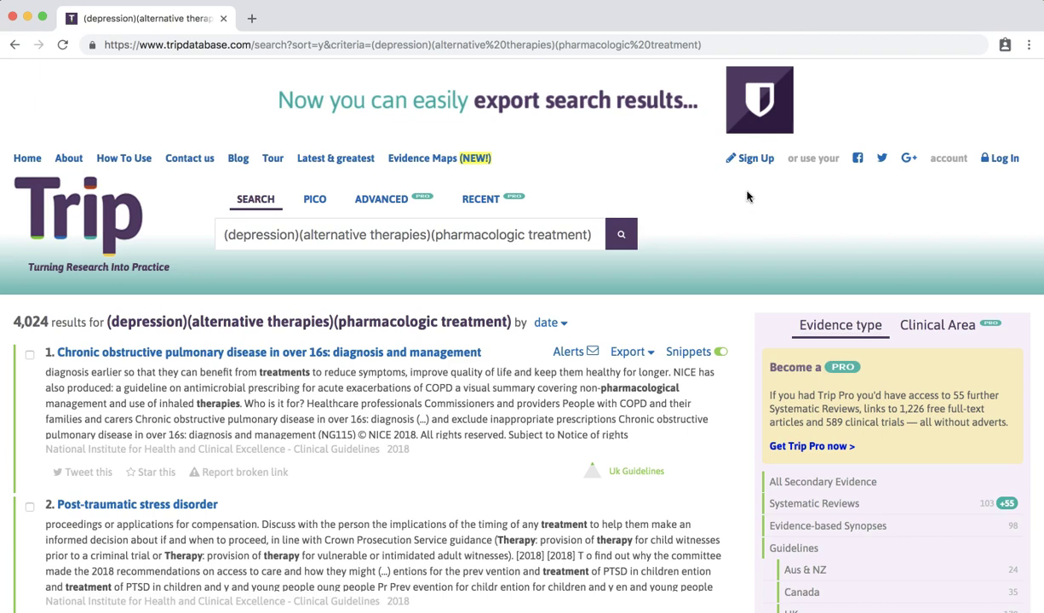
# - Sign in to Trip by entering the account e-mail address
pyautogui.click(1002, 158)
pyautogui.click(430, 362)
pyautogui.write('alyssa-')
pyautogui.write('mi')
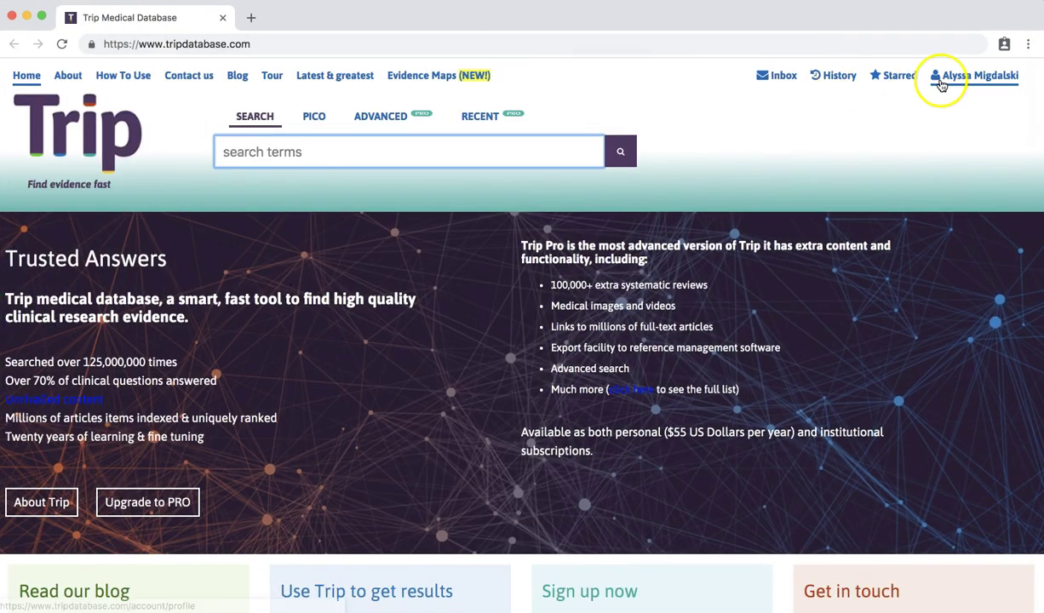
# - In the profile, keep University of Oklahoma – Tulsa as Institution 1 and save the changes
pyautogui.click(941, 82)
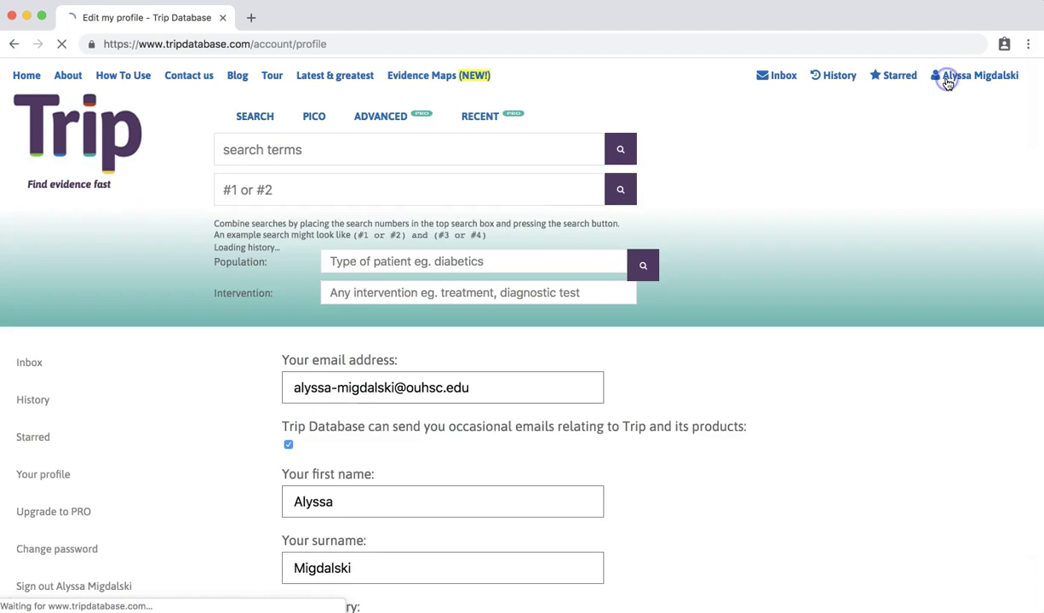
pyautogui.scroll(-1, 699, 423)
pyautogui.scroll(-15, 699, 423)
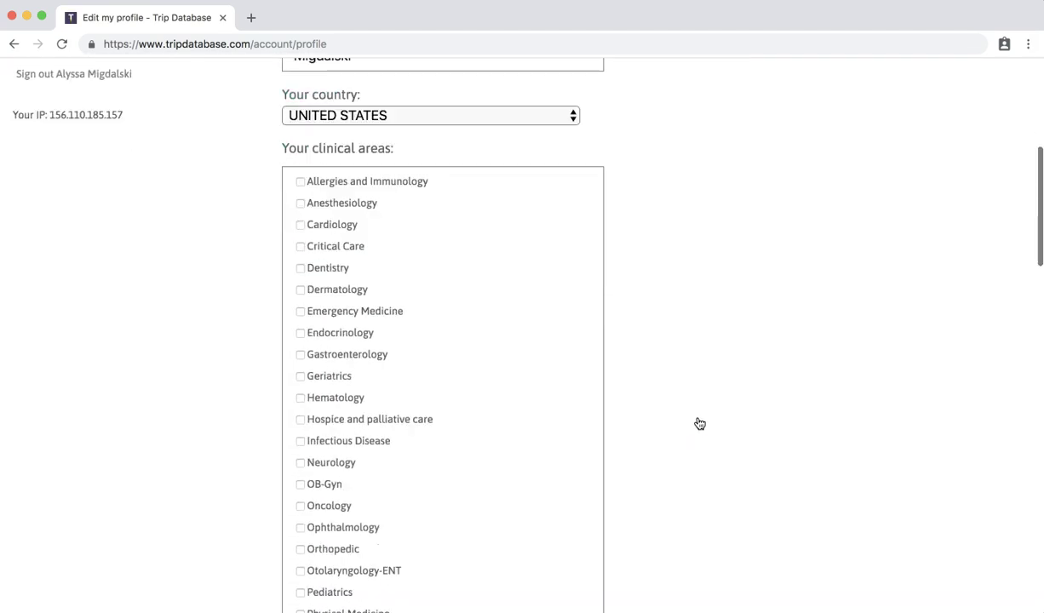
pyautogui.scroll(-1, 699, 423)
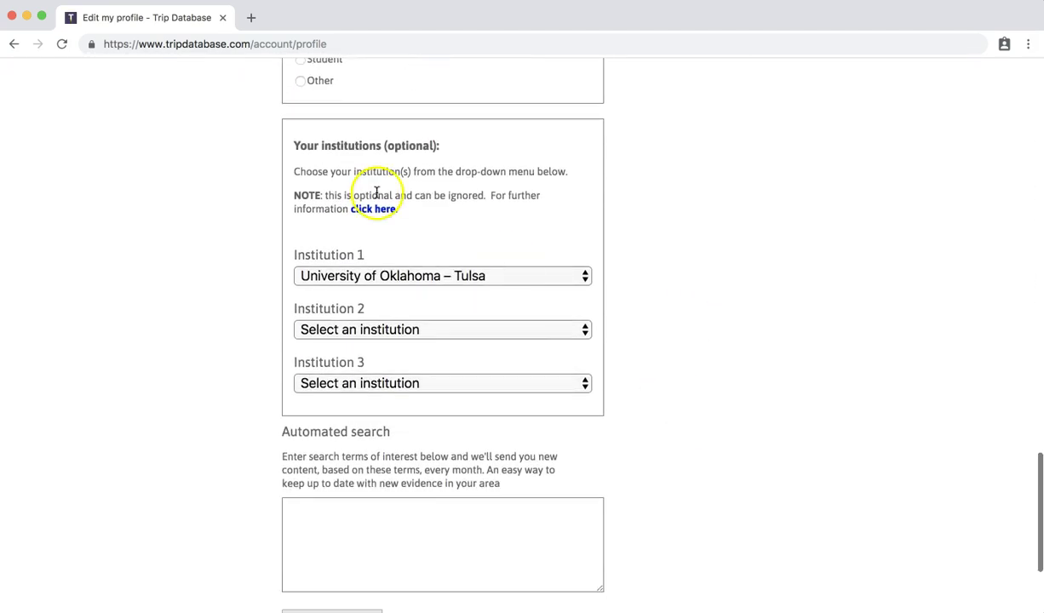
pyautogui.moveTo(300, 145); pyautogui.dragTo(477, 144)
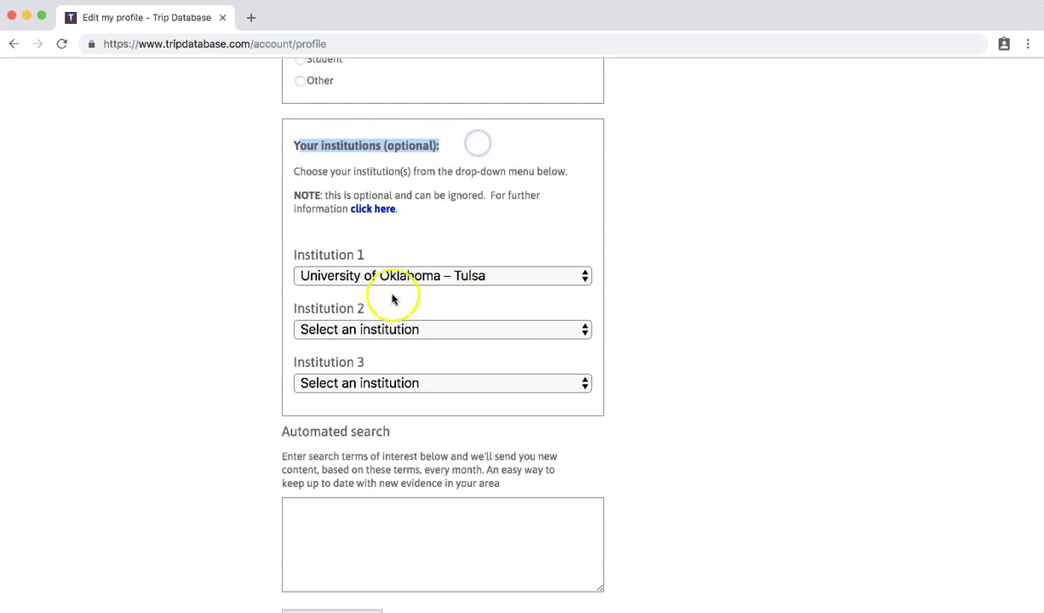
pyautogui.click(386, 277)
pyautogui.click(386, 277)
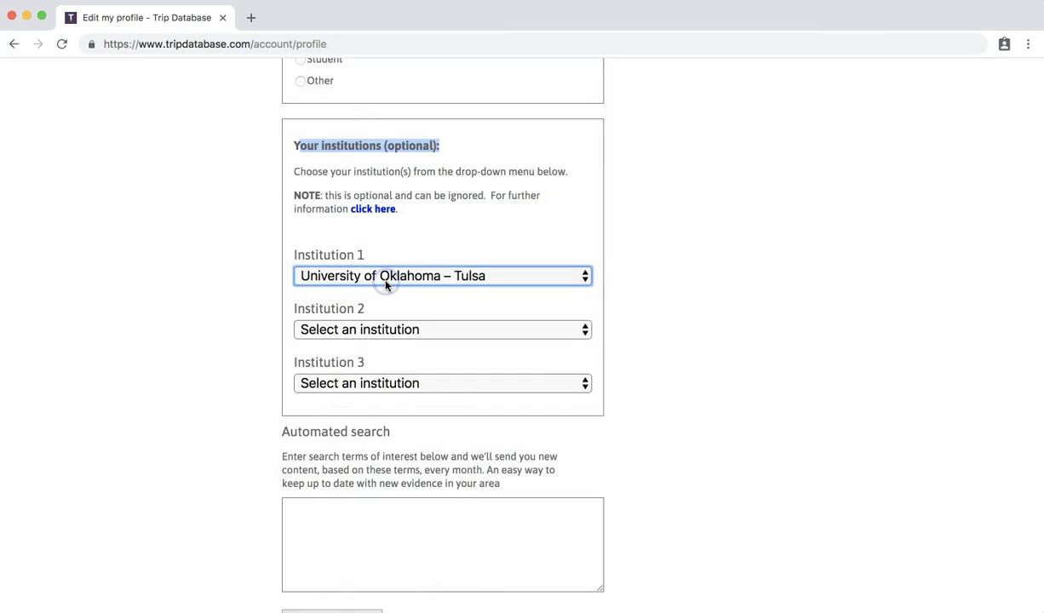
pyautogui.scroll(-3, 341, 364)
pyautogui.click(332, 439)
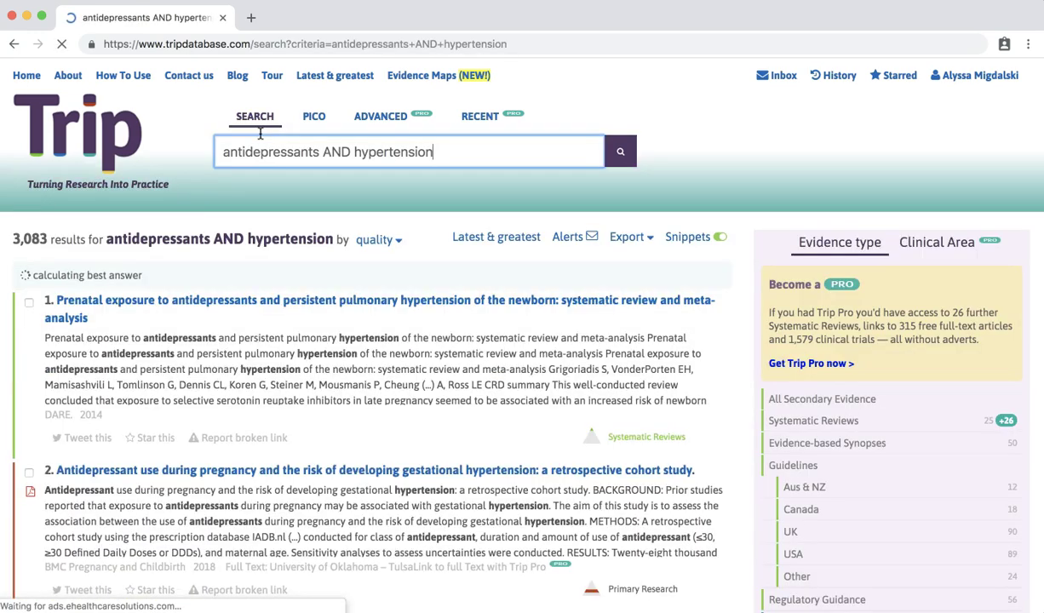
# - Open result 2's full text through the University of Oklahoma – Tulsa link
pyautogui.scroll(-3, 243, 298)
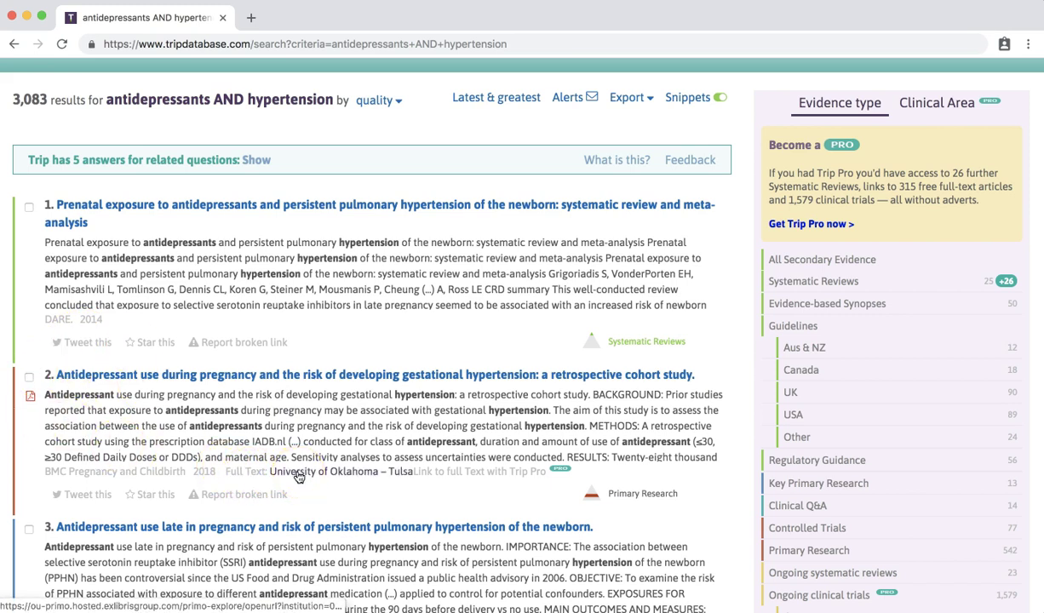
pyautogui.click(299, 473)
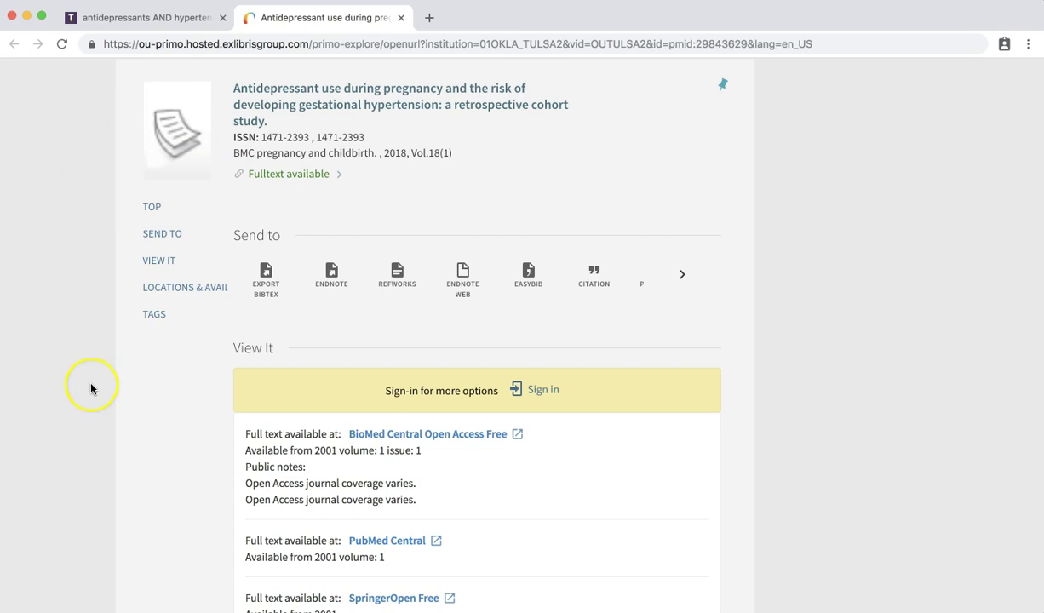
# - Review the Primo full-text sources (BioMed Central, PubMed Central, SpringerOpen), then return to Trip
pyautogui.click(341, 343)
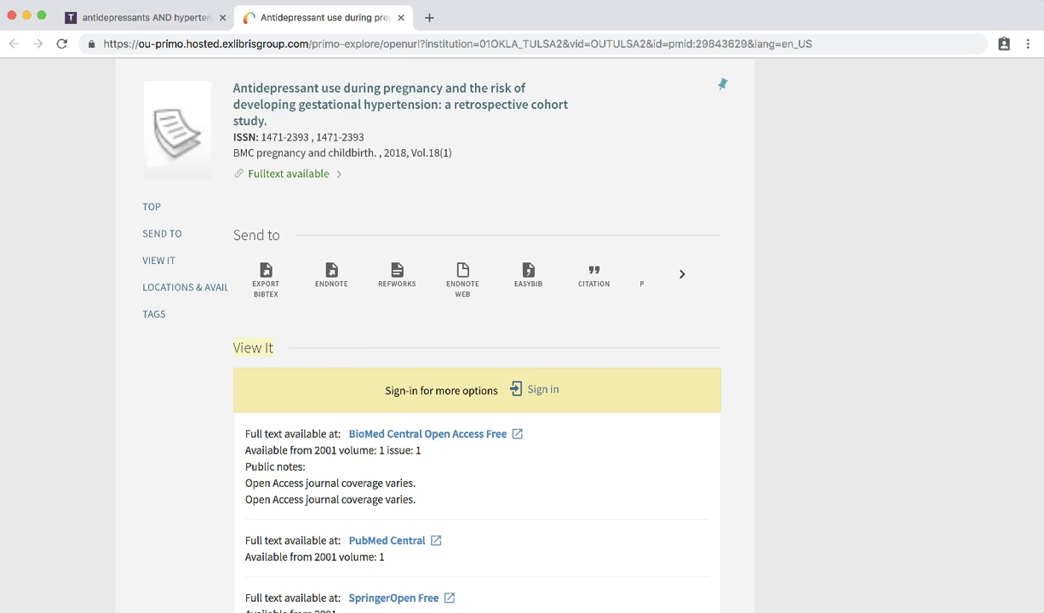
pyautogui.click(111, 17)
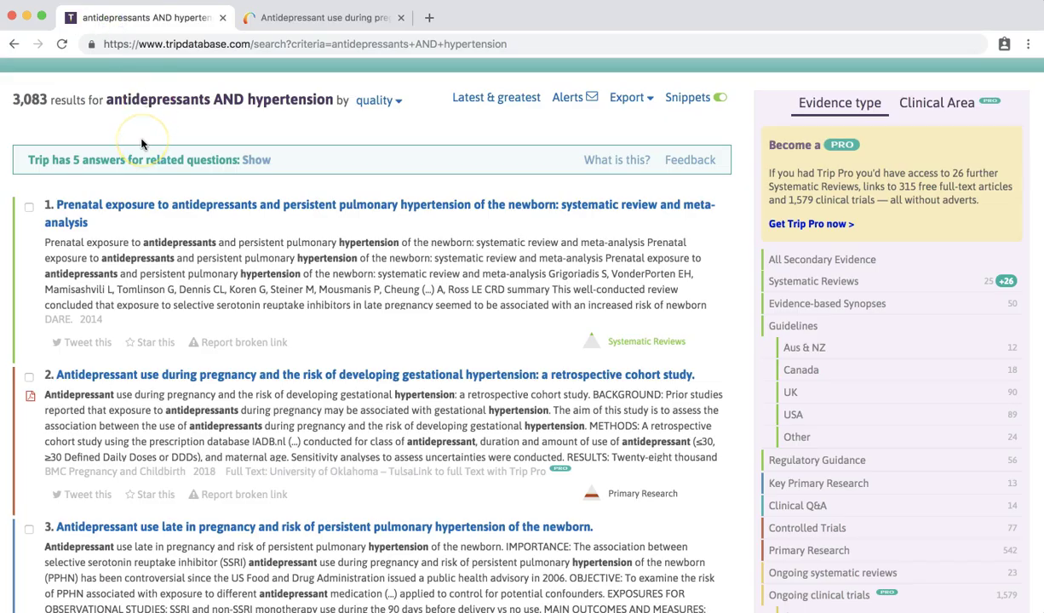
# - Back on the Trip results, select the first result's full title for copying
pyautogui.click(158, 170)
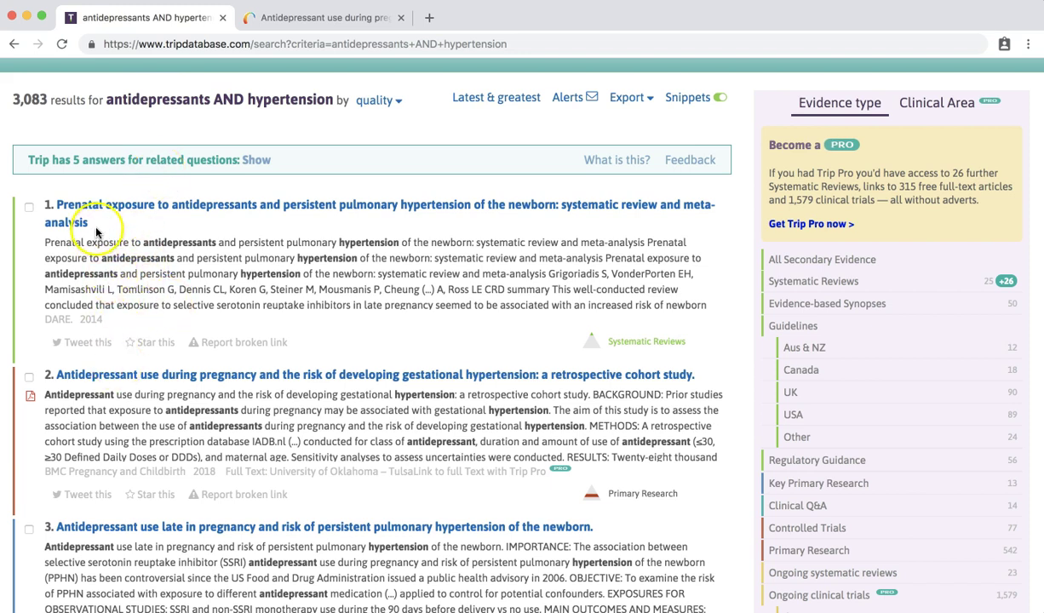
pyautogui.tripleClick(54, 205)
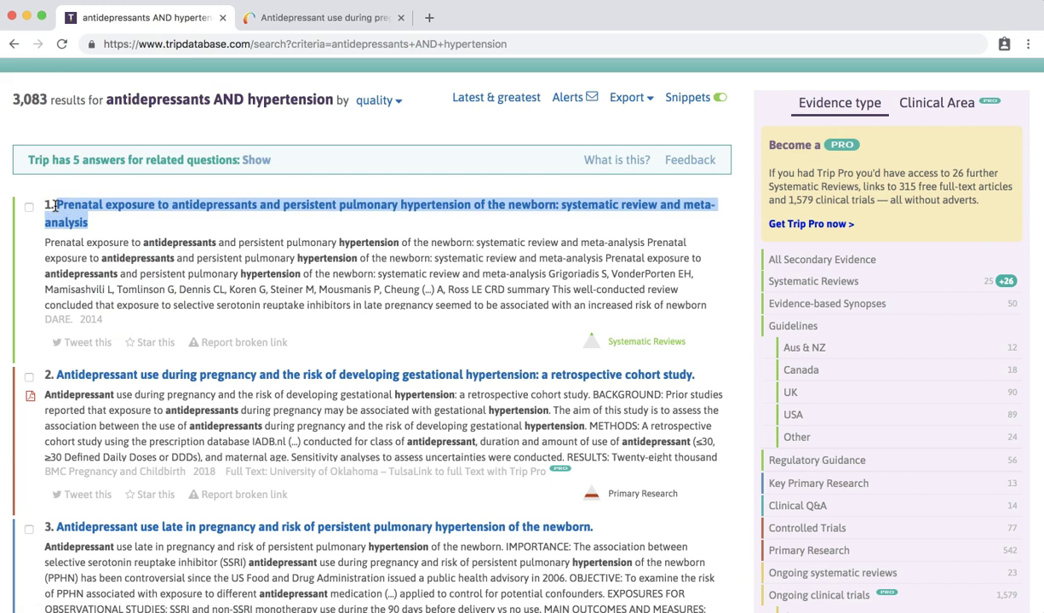
# - In a new tab, load library.tulsa.ou.edu and search OUHSC content for the pasted article title
pyautogui.click(426, 16)
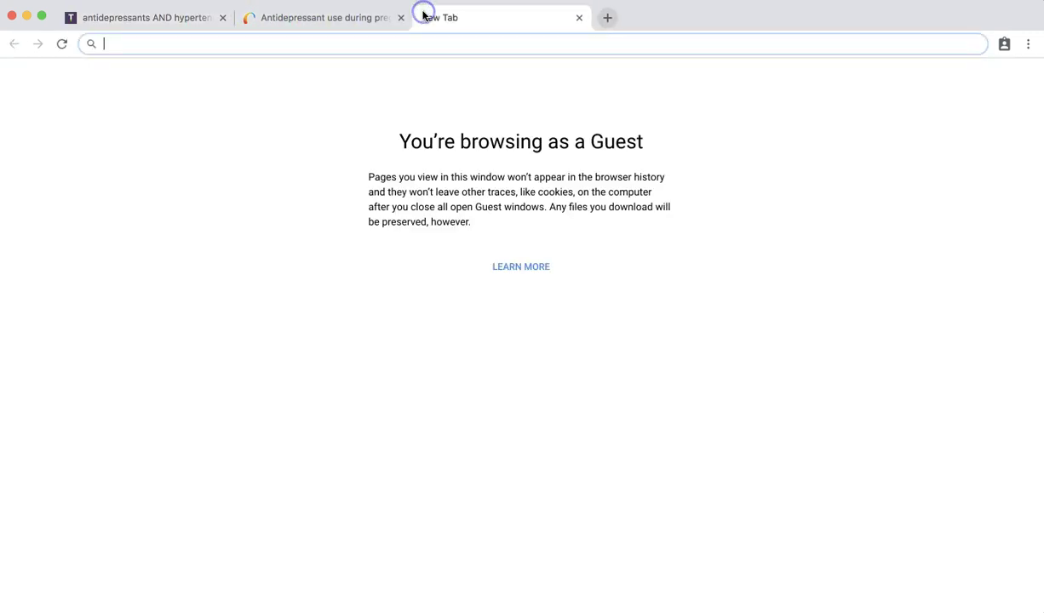
pyautogui.write('library.tulsa.ou.edu')
pyautogui.press('Return')
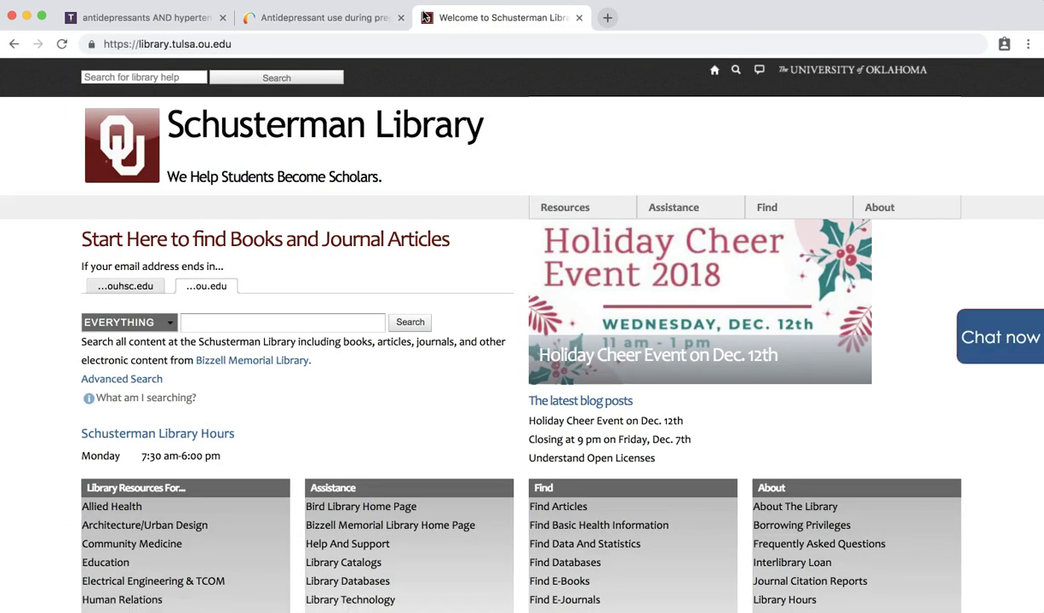
pyautogui.click(116, 289)
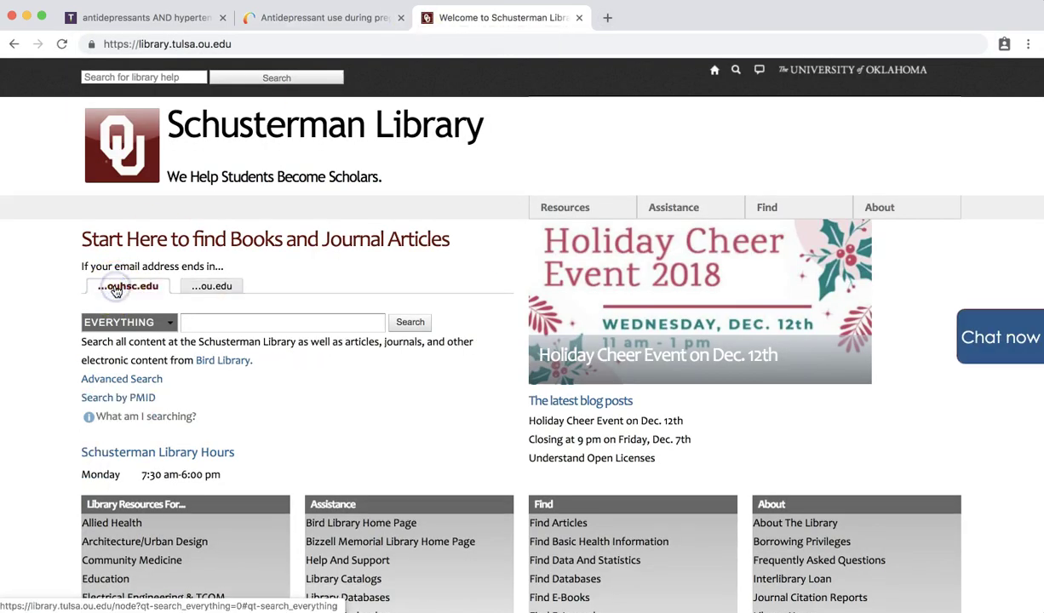
pyautogui.click(218, 320)
pyautogui.press('super+v')
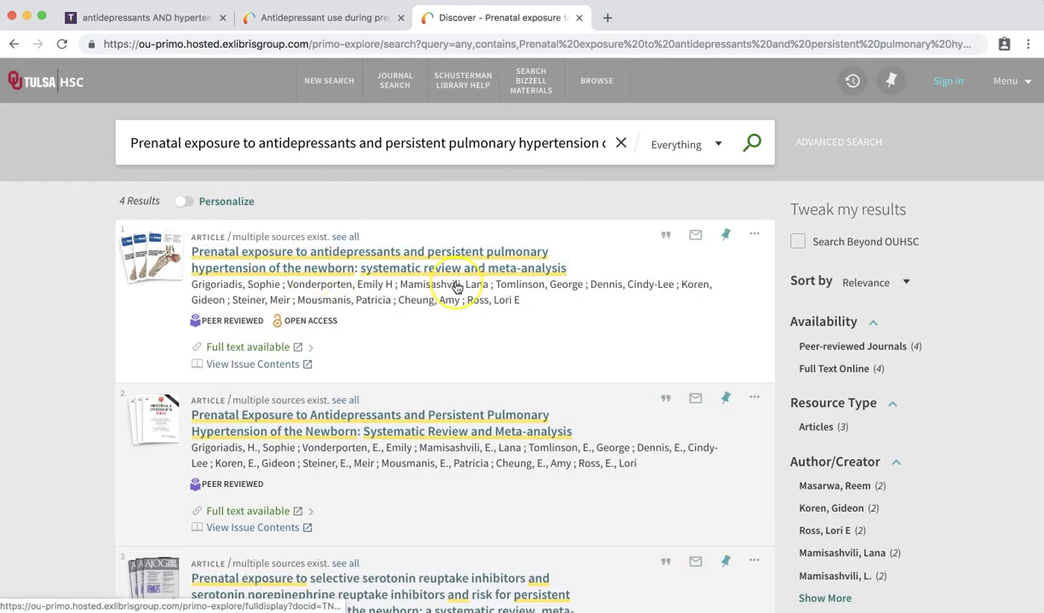
# - Open the first Primo result's BMJ full-text PDF, then return to the Trip results
pyautogui.click(255, 347)
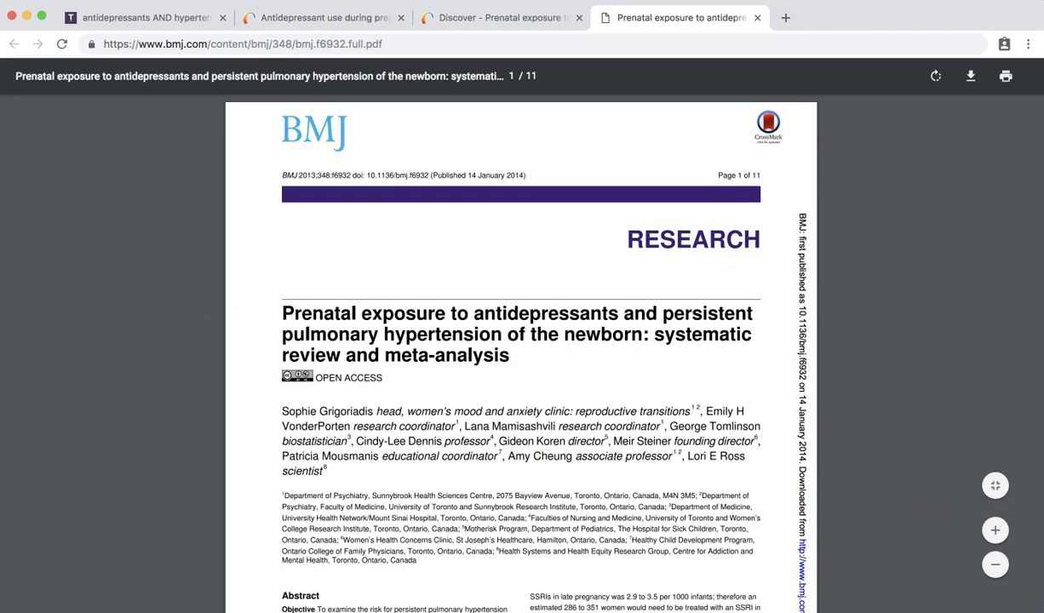
pyautogui.click(128, 19)
pyautogui.scroll(3, 204, 287)
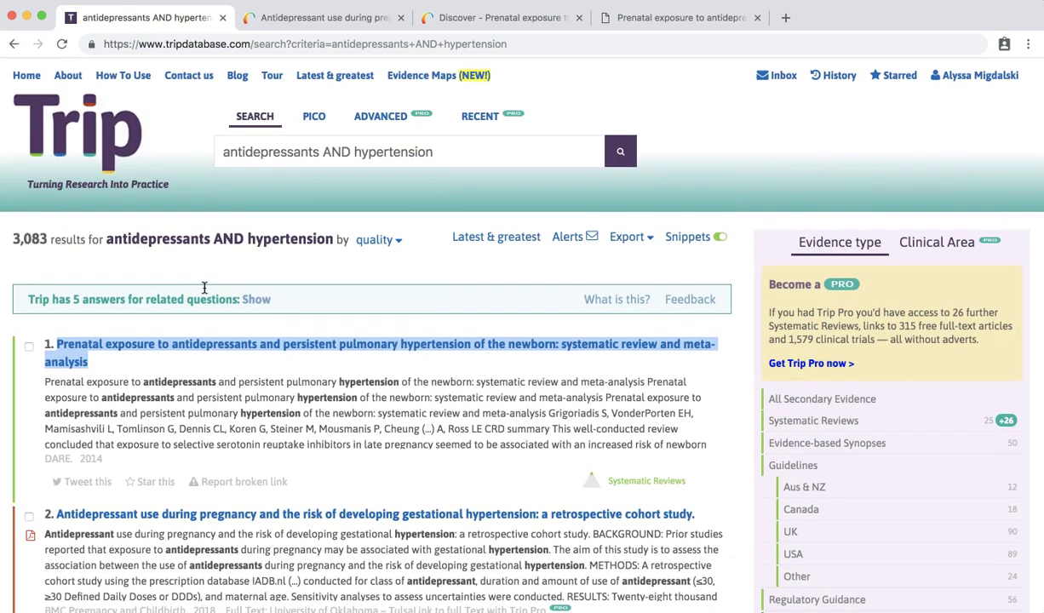